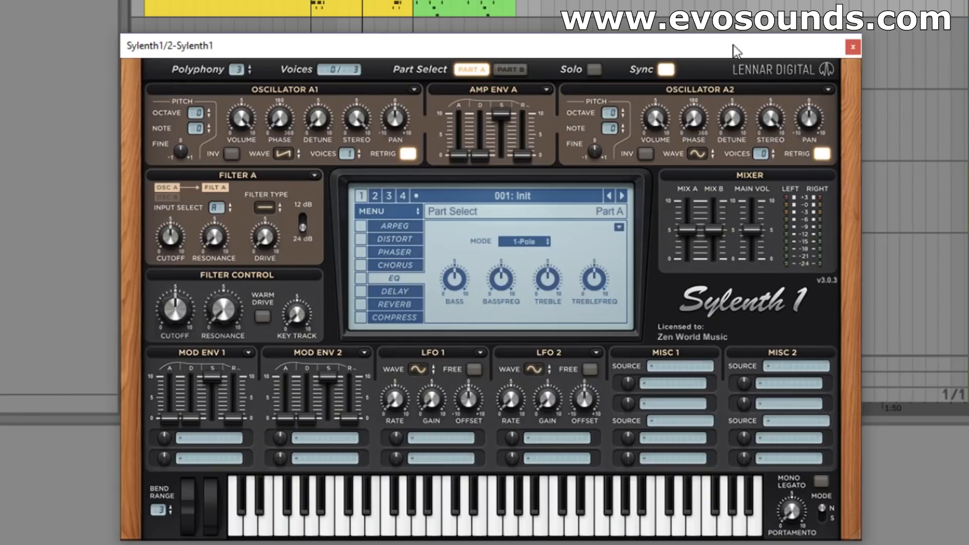
# Set oscillator A1 to a pulse wave and enable Mono Legato with an adjusted portamento time
pyautogui.click(275, 156)
pyautogui.click(314, 205)
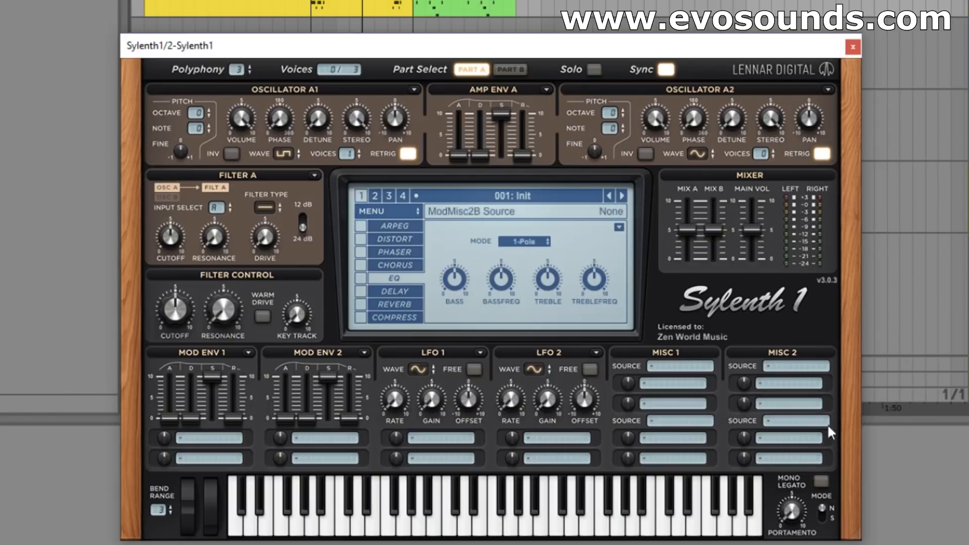
pyautogui.click(819, 480)
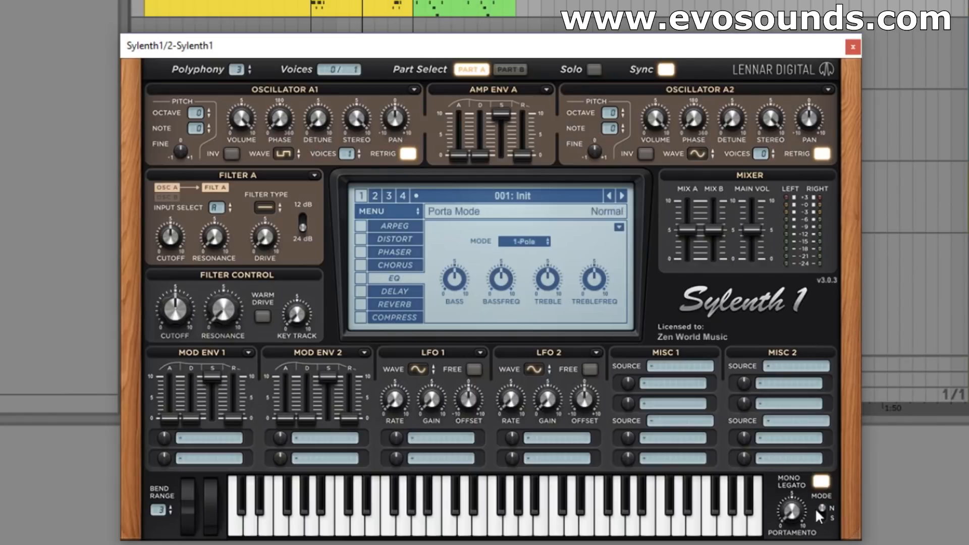
pyautogui.moveTo(803, 482); pyautogui.dragTo(797, 443)
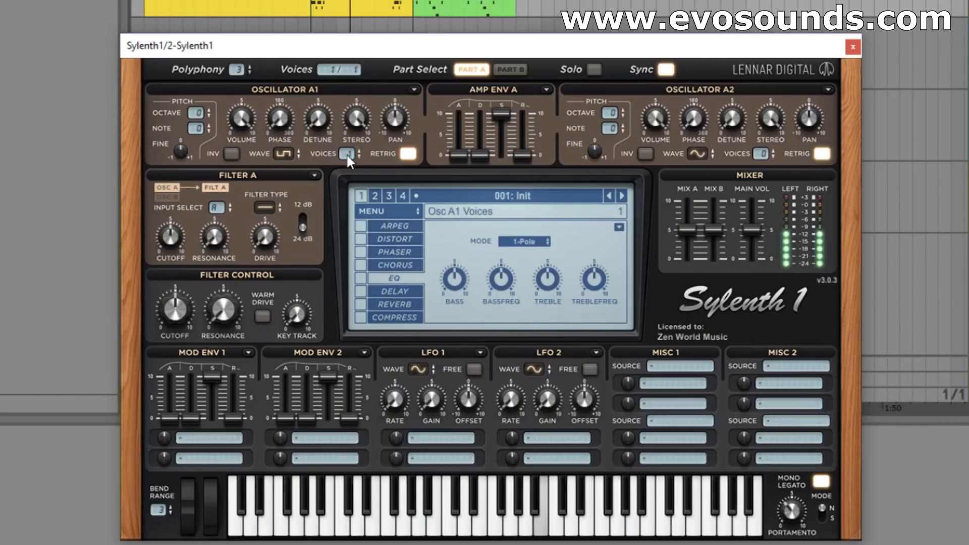
pyautogui.click(305, 15)
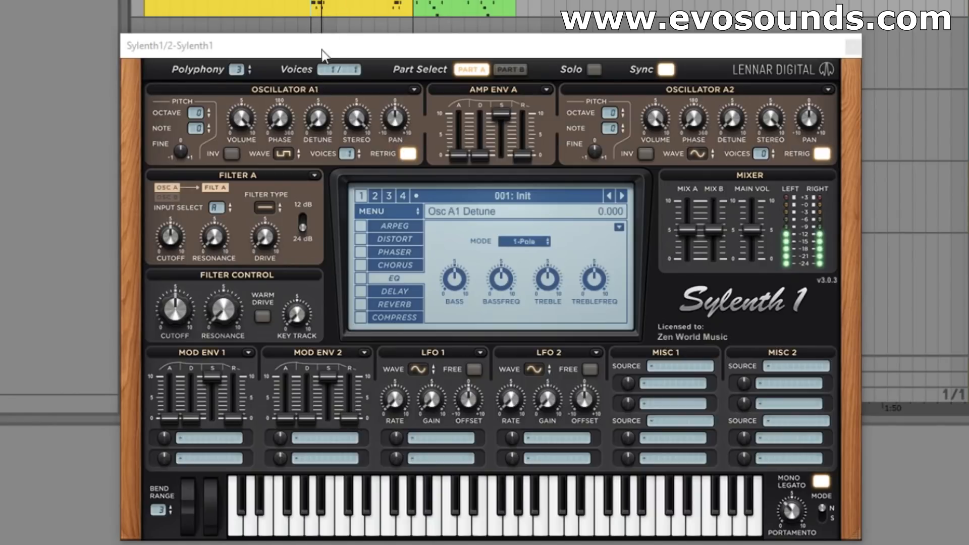
# Assign Phase A as LFO 1's first destination, sweep oscillator A1's phase, and adjust the LFO's gain and rate
pyautogui.click(430, 438)
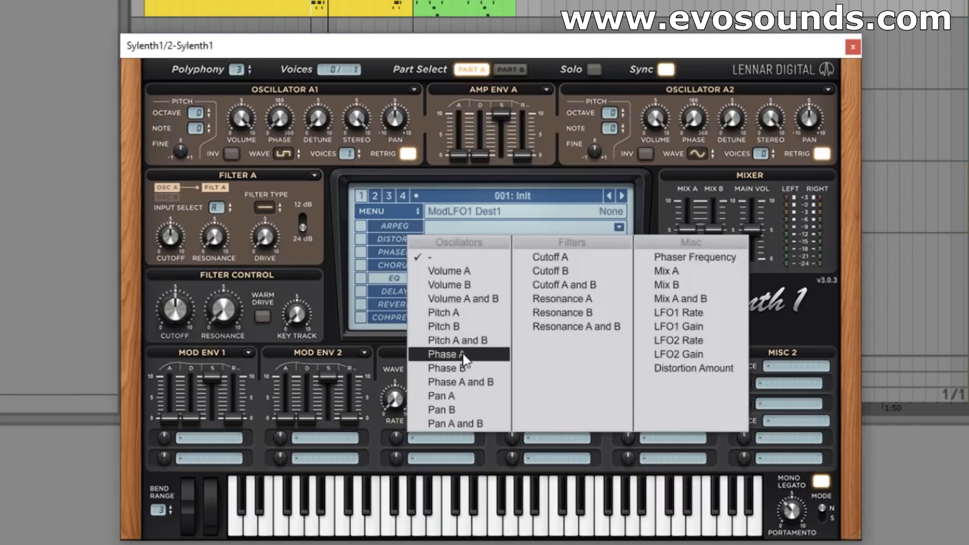
pyautogui.click(410, 357)
pyautogui.moveTo(279, 118); pyautogui.dragTo(268, 162)
pyautogui.moveTo(279, 120); pyautogui.dragTo(347, 296)
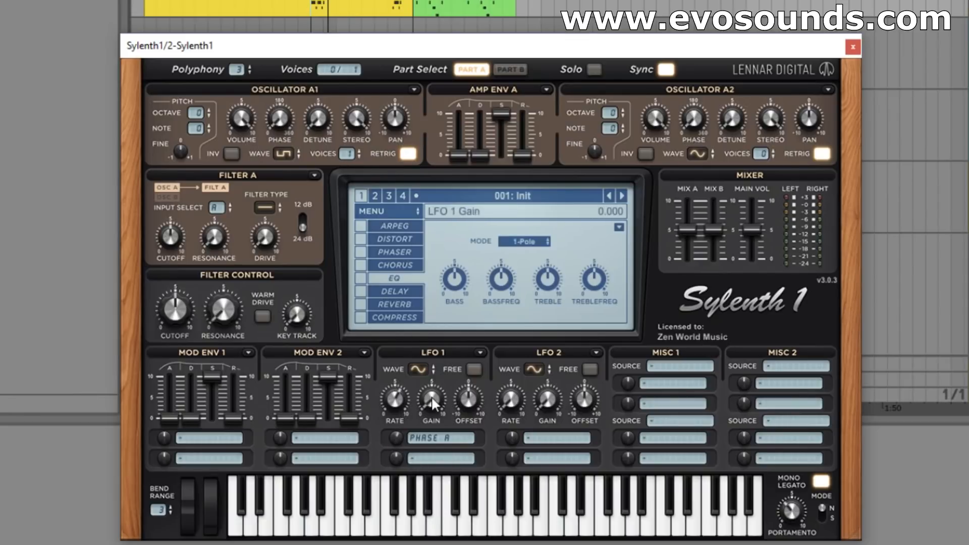
pyautogui.moveTo(435, 395); pyautogui.dragTo(434, 401)
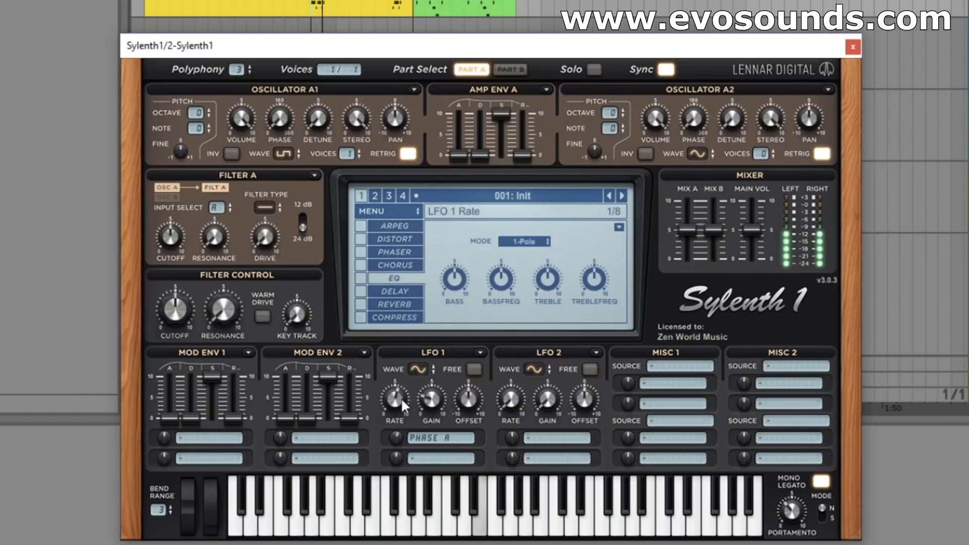
pyautogui.moveTo(398, 398); pyautogui.dragTo(408, 391)
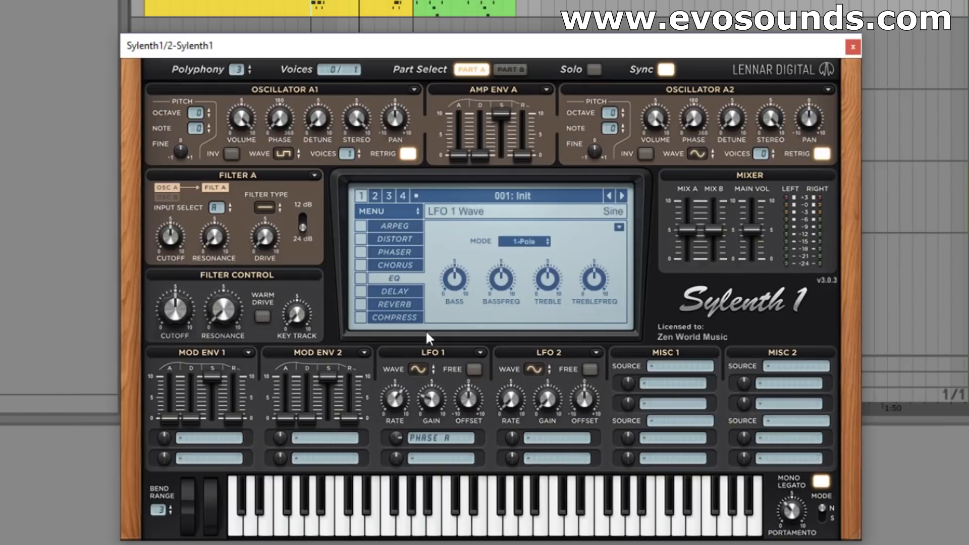
# Assign LFO1 Rate as Mod Env 2's first destination and raise the modulation amount and the envelope's attack
pyautogui.click(319, 435)
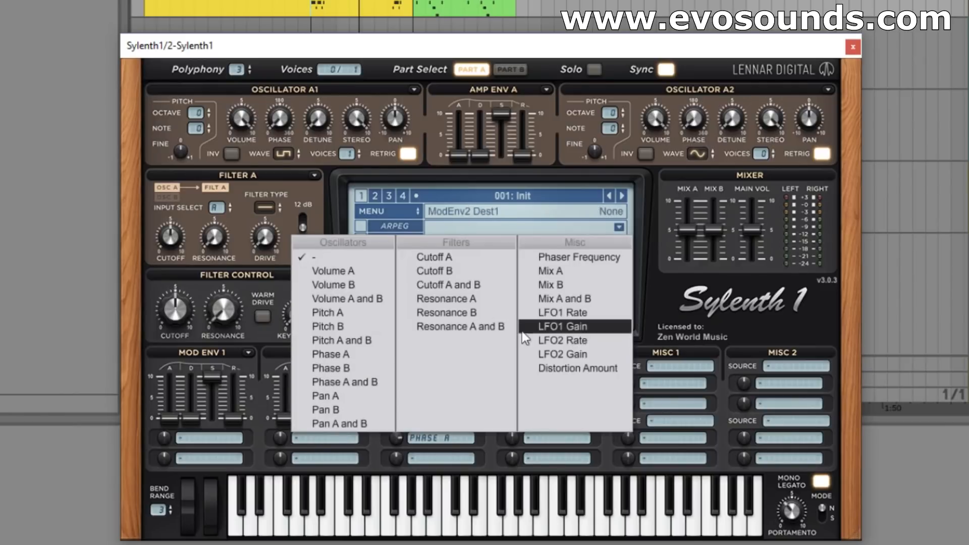
pyautogui.click(564, 313)
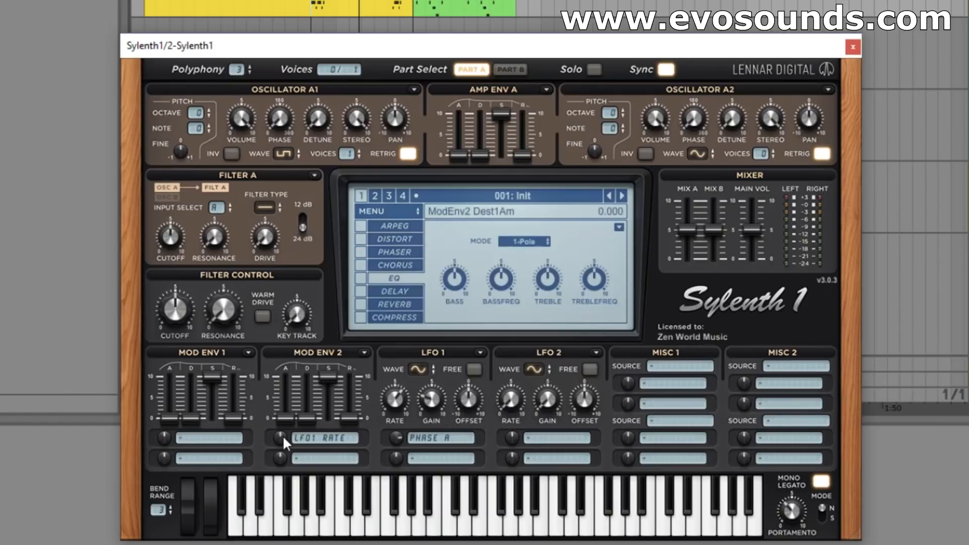
pyautogui.moveTo(282, 437); pyautogui.dragTo(268, 452)
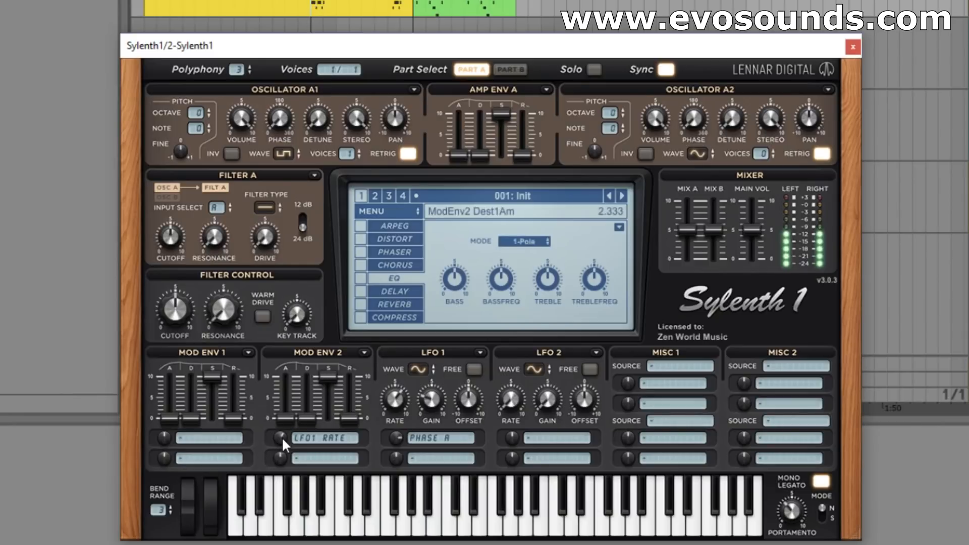
pyautogui.moveTo(284, 429); pyautogui.dragTo(290, 404)
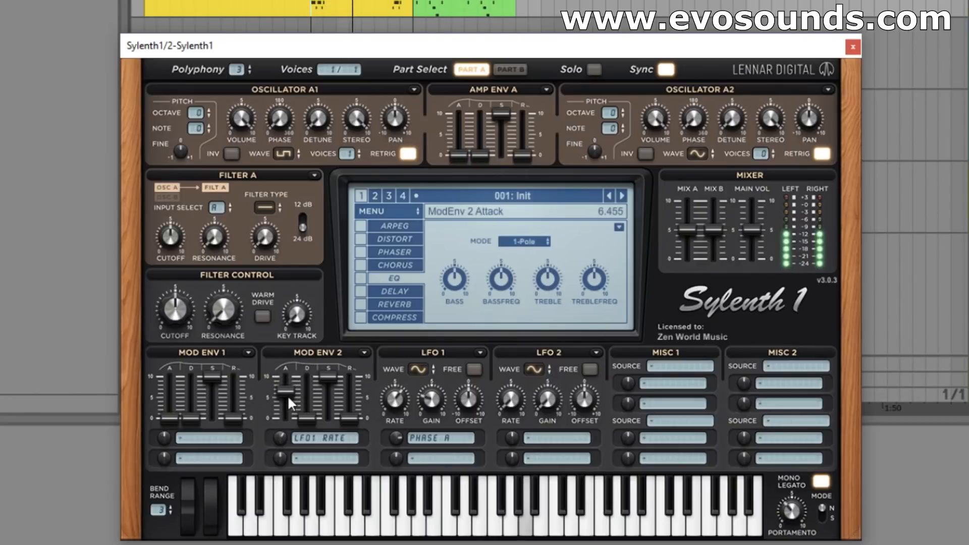
pyautogui.moveTo(288, 397); pyautogui.dragTo(308, 413)
# Enable the EQ effect and try the reverb before switching the reverb off again
pyautogui.click(361, 304)
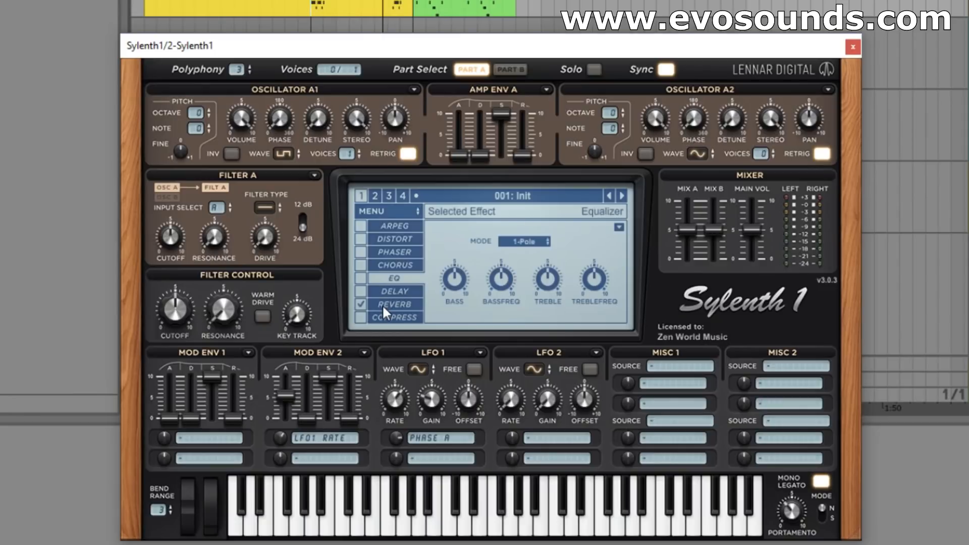
pyautogui.click(361, 279)
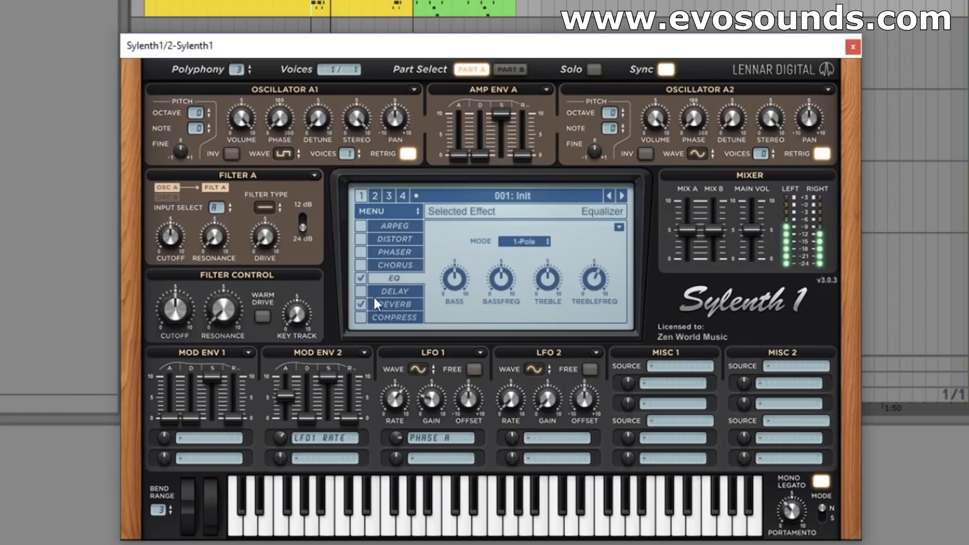
pyautogui.click(361, 306)
# Try the distortion effect with the Decimate type and switch the distortion off again
pyautogui.click(365, 240)
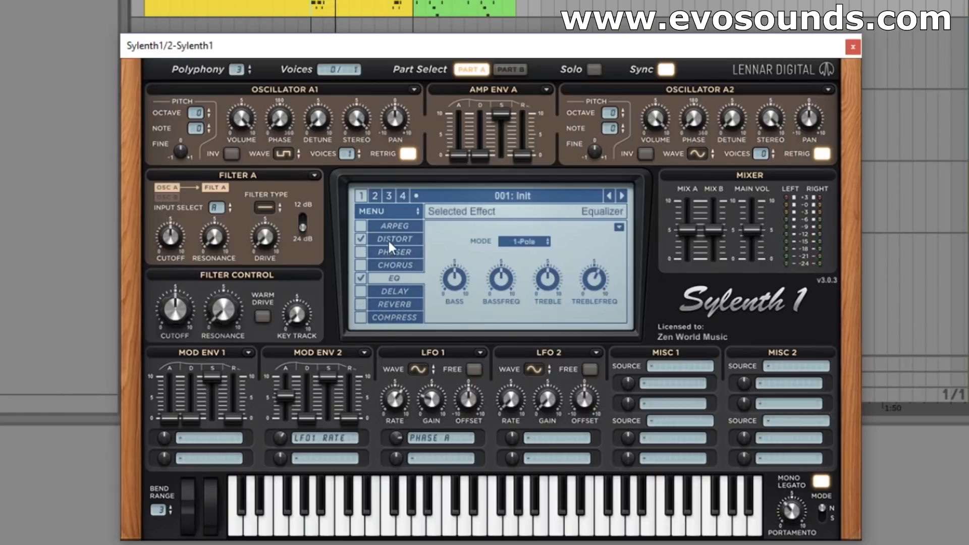
pyautogui.click(389, 242)
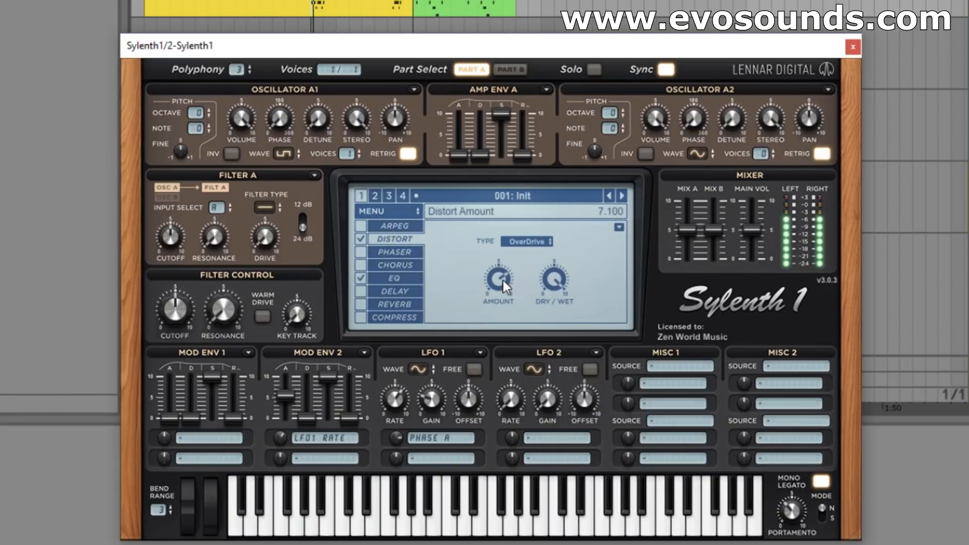
pyautogui.click(525, 241)
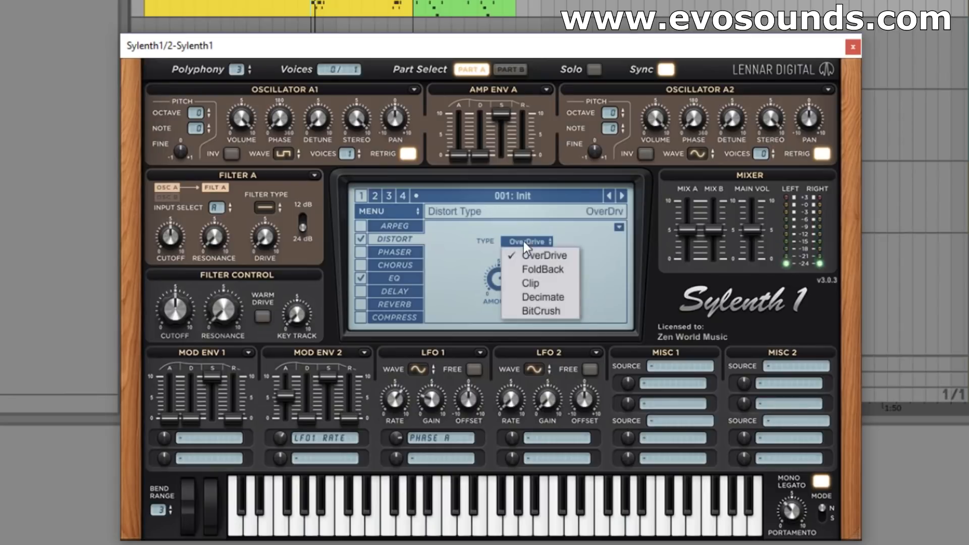
pyautogui.click(558, 302)
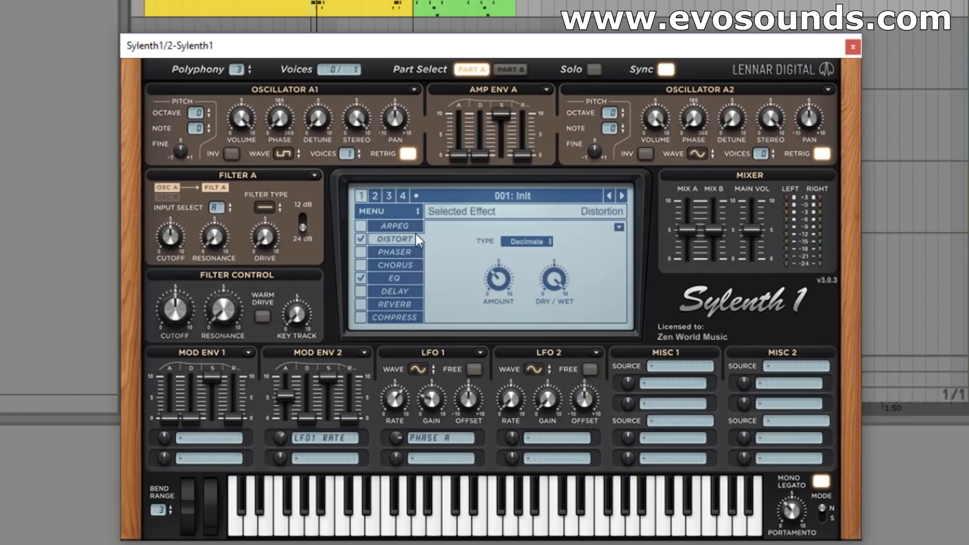
pyautogui.click(362, 239)
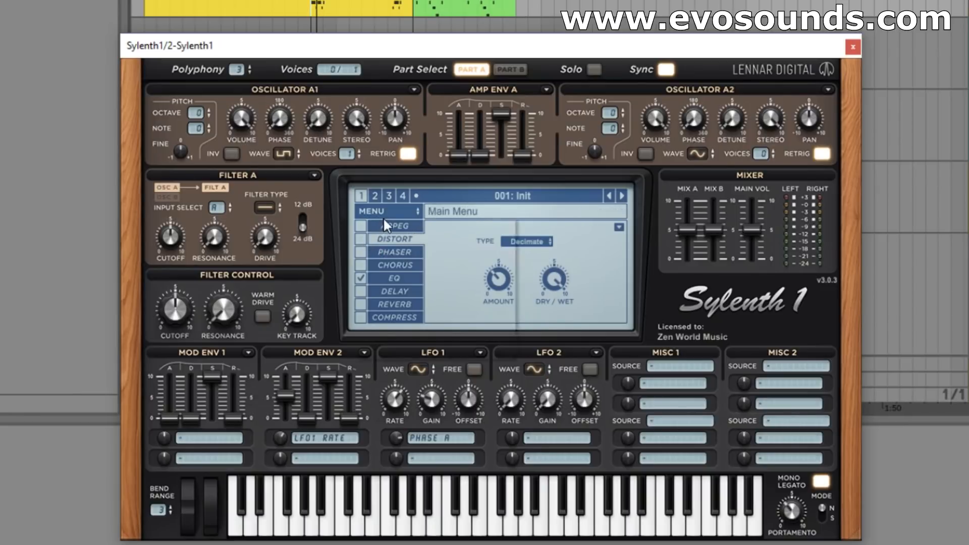
# Reset the synth to the initial patch and move the green MIDI clip back to replace the preceding clip
pyautogui.click(384, 217)
pyautogui.moveTo(404, 224)
pyautogui.click(588, 284)
pyautogui.moveTo(499, 2); pyautogui.dragTo(398, 2)
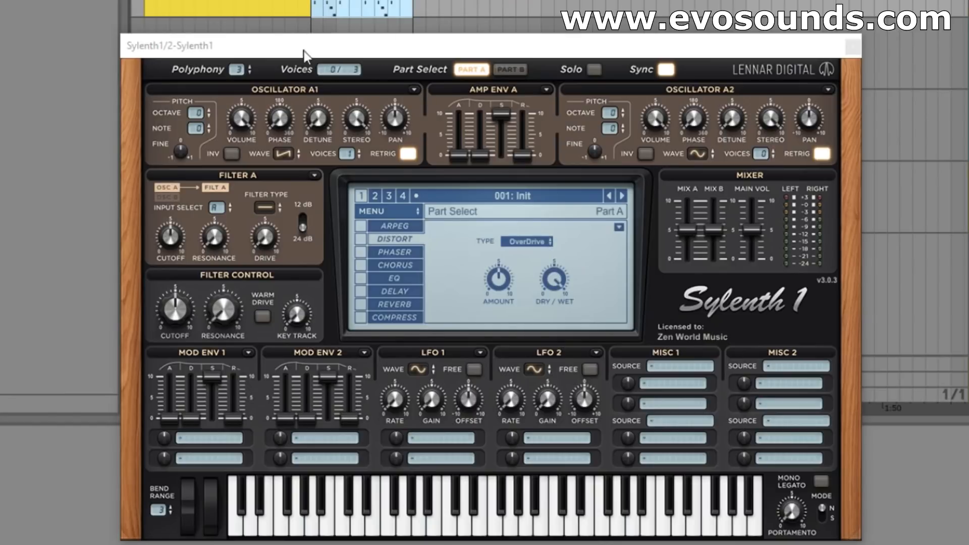
# Preview the moved clip and assign Pitch A and B as LFO 1's first destination
pyautogui.press('space')
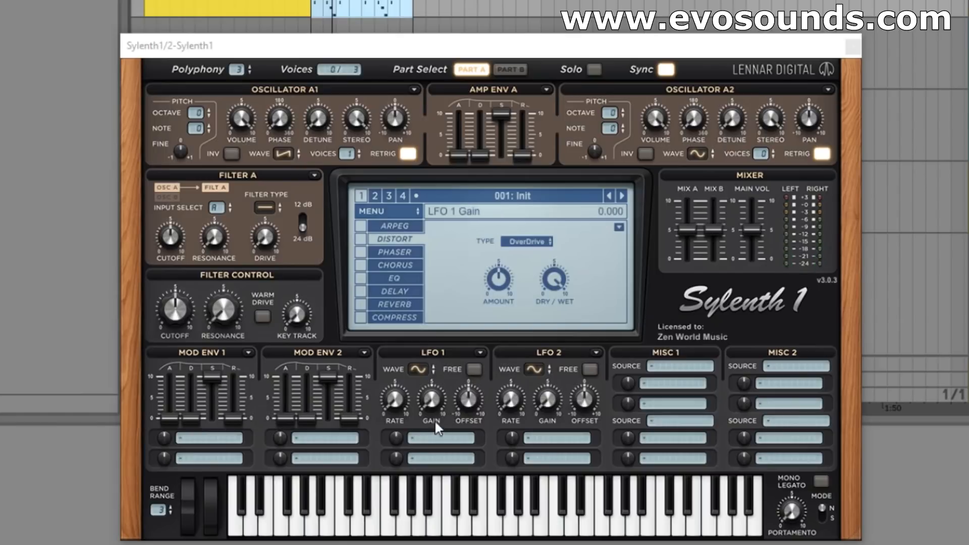
pyautogui.click(428, 438)
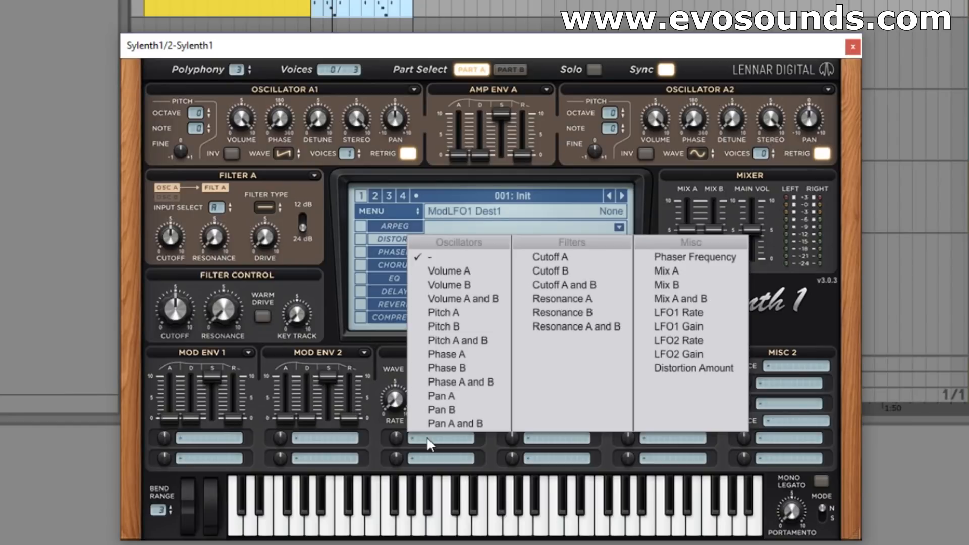
pyautogui.click(463, 340)
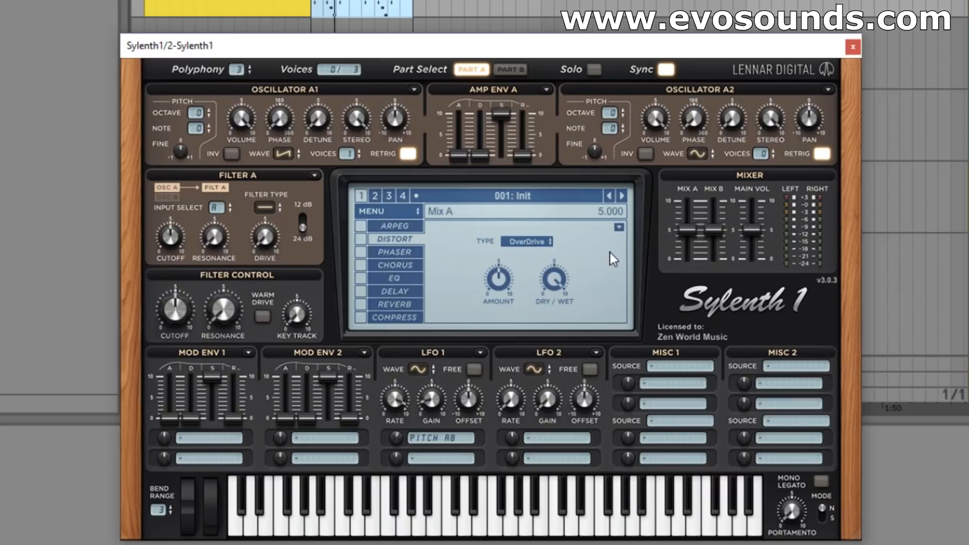
# Set oscillator A1 to a pulse wave and A2 to a saw wave with 8 voices, and enable Mono Legato
pyautogui.click(282, 154)
pyautogui.click(310, 204)
pyautogui.click(698, 154)
pyautogui.click(710, 183)
pyautogui.moveTo(760, 154); pyautogui.dragTo(792, 92)
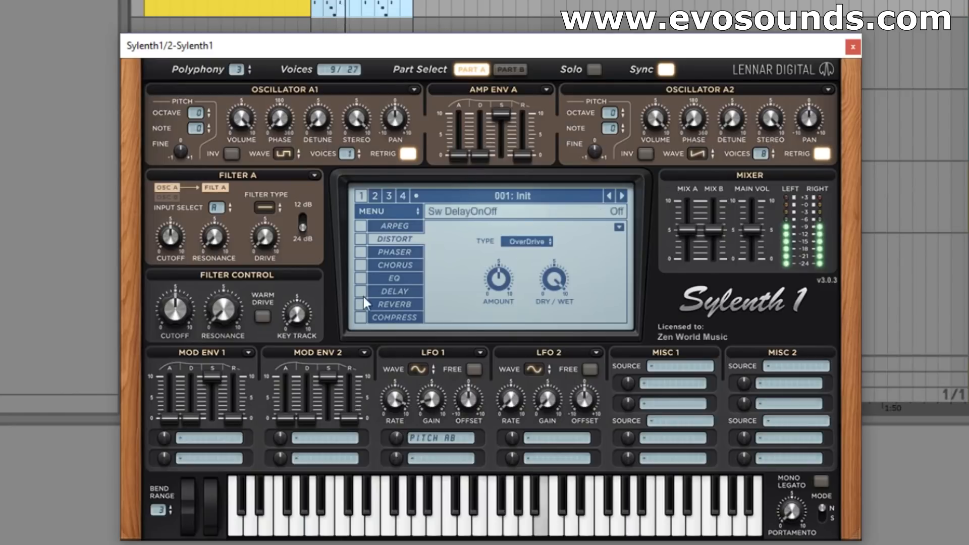
pyautogui.click(821, 482)
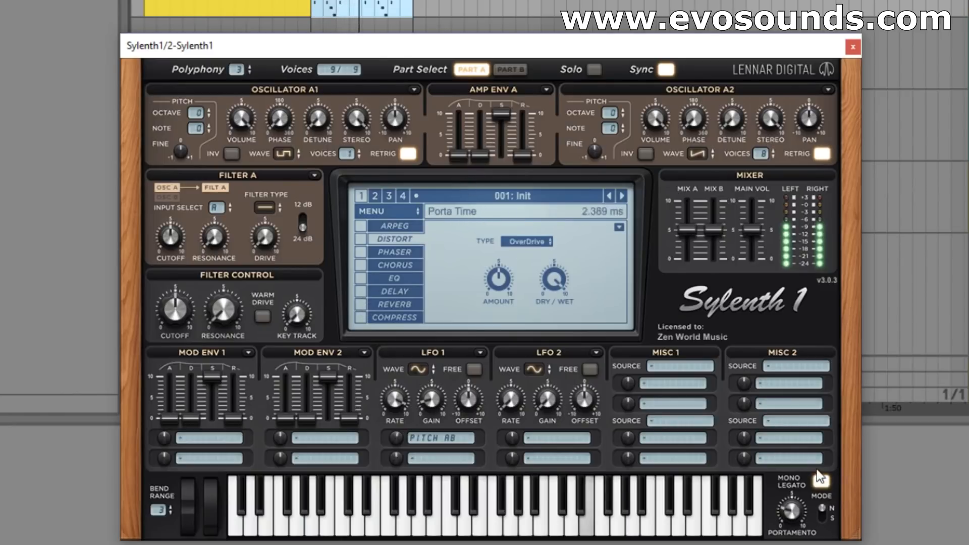
# Enable the reverb effect and set filter A to the low-pass type
pyautogui.click(360, 304)
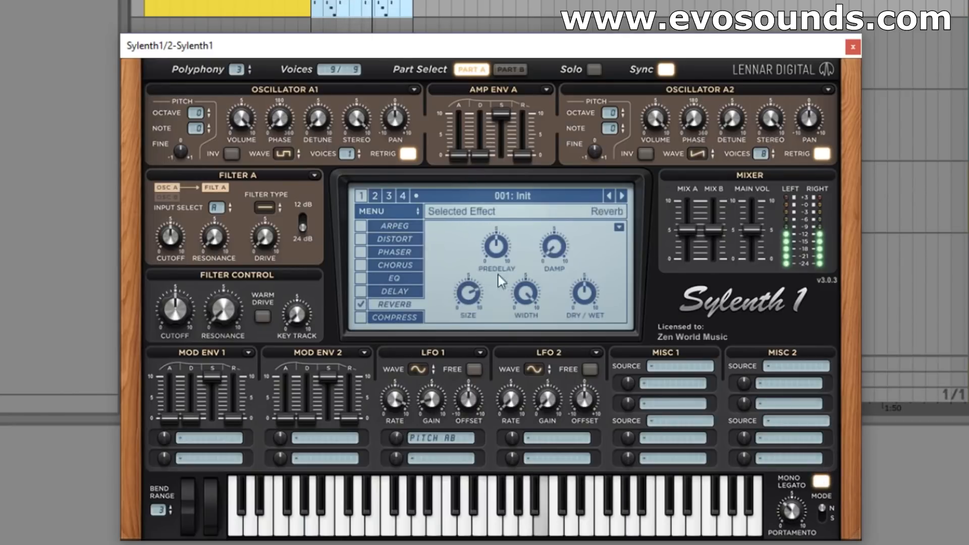
pyautogui.click(265, 207)
pyautogui.click(286, 244)
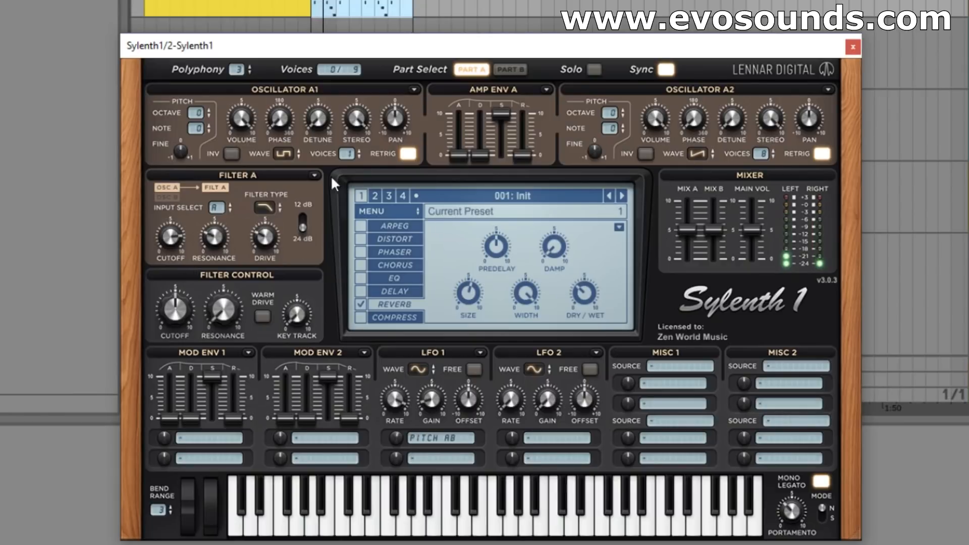
# Enable the distortion effect, try the Clip type, and adjust the distortion amount
pyautogui.click(361, 240)
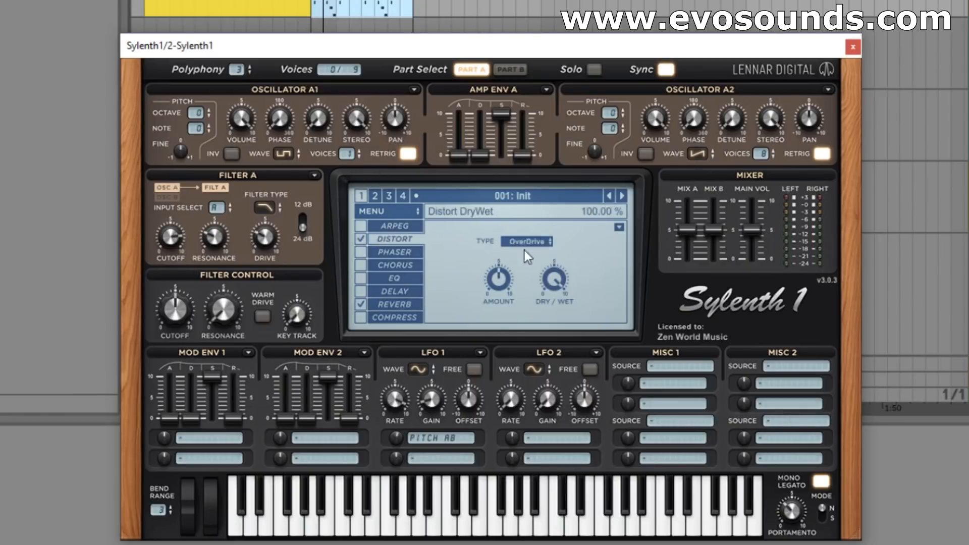
pyautogui.click(530, 242)
pyautogui.click(535, 286)
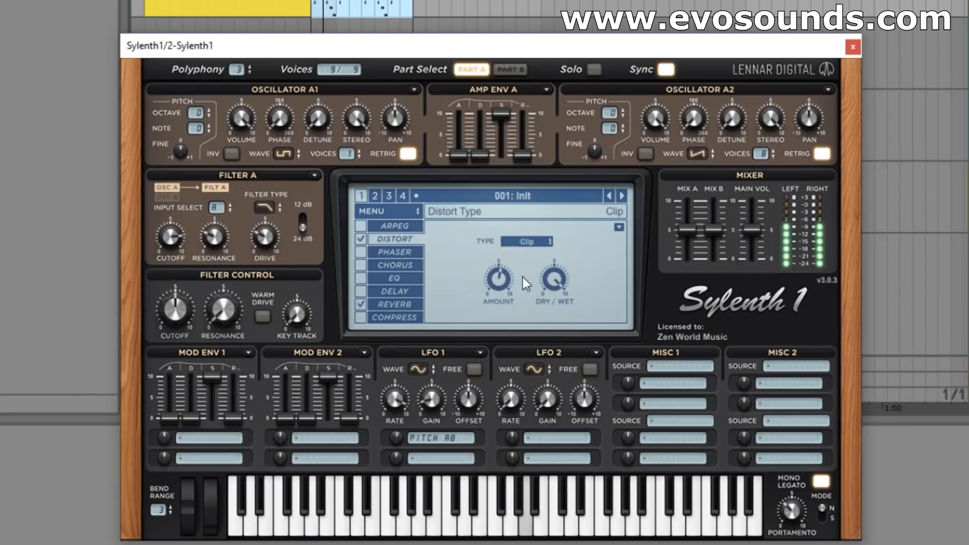
pyautogui.moveTo(498, 279); pyautogui.dragTo(500, 308)
# Try the Decimate and FoldBack distortion types with a changed amount and settle on OverDrive
pyautogui.click(528, 241)
pyautogui.click(540, 295)
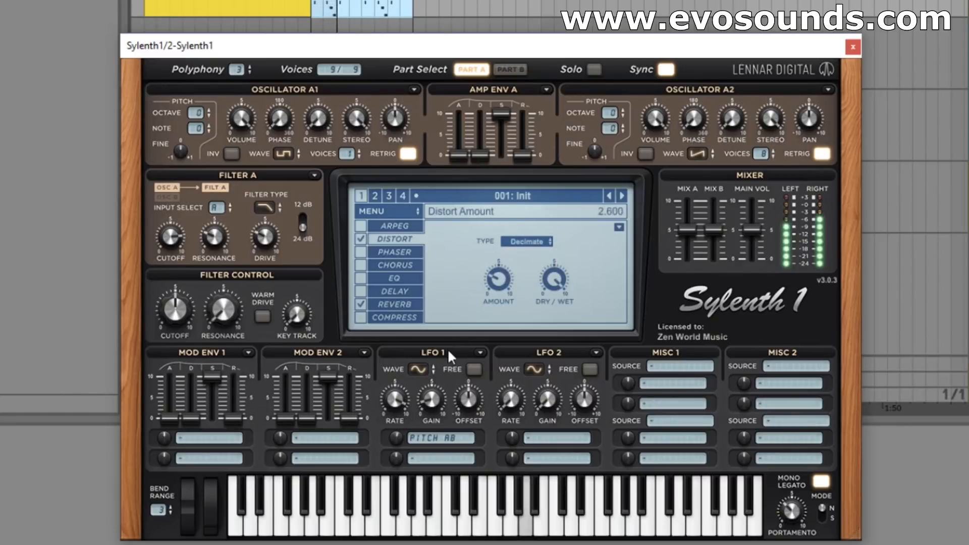
pyautogui.click(528, 241)
pyautogui.click(546, 277)
pyautogui.moveTo(486, 290); pyautogui.dragTo(526, 230)
pyautogui.click(528, 241)
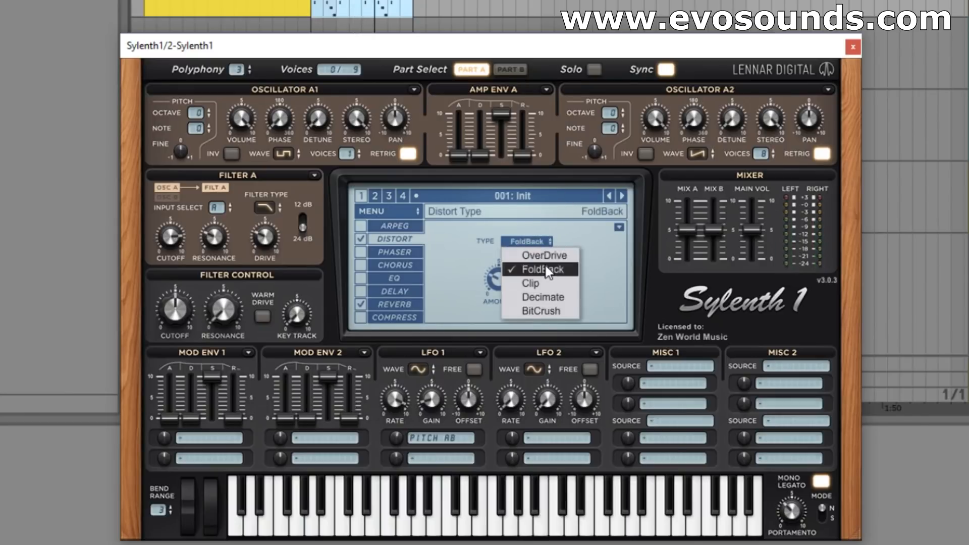
pyautogui.click(548, 256)
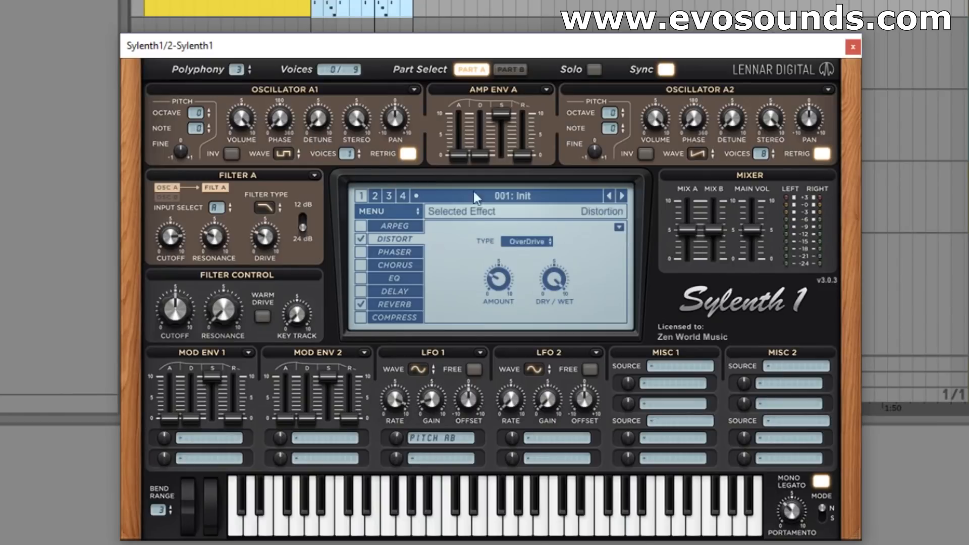
# In Part B, set oscillator B1 to Noise with 1 voice and filter B to band-pass with resonance about 6.13
pyautogui.click(511, 70)
pyautogui.click(285, 153)
pyautogui.click(312, 266)
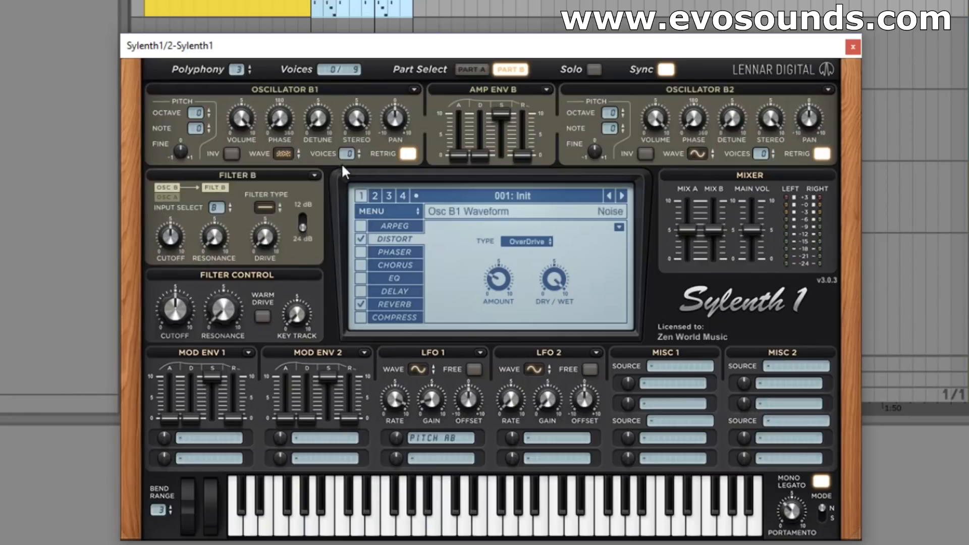
pyautogui.moveTo(350, 153); pyautogui.dragTo(356, 144)
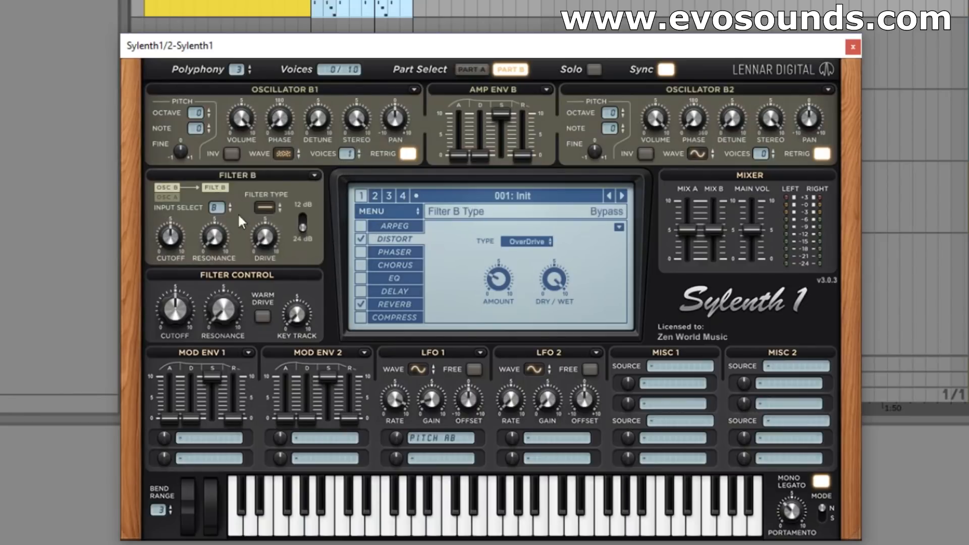
pyautogui.click(265, 208)
pyautogui.click(298, 250)
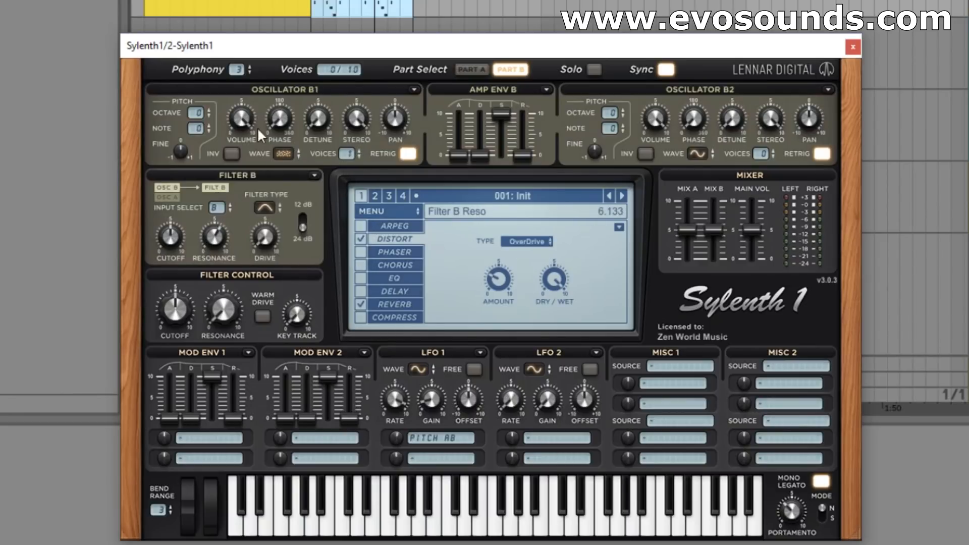
# Audition Part B in solo, compare it with Part A, turn solo off, and lower the Mix B level
pyautogui.click(594, 69)
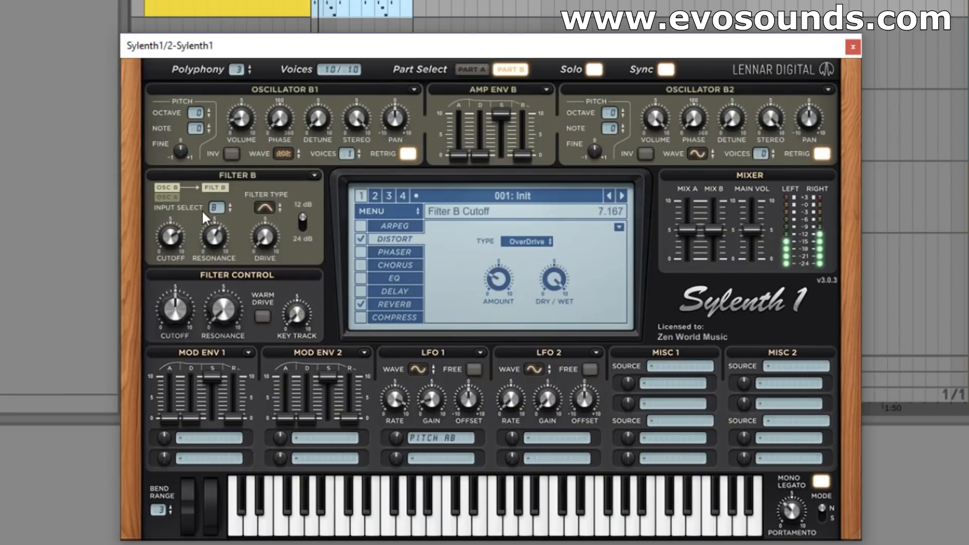
pyautogui.click(472, 71)
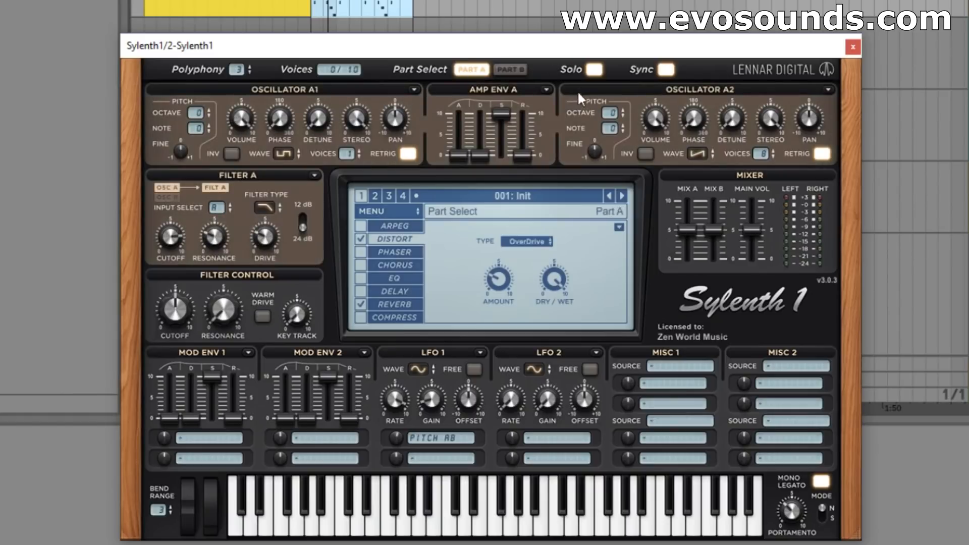
pyautogui.click(510, 69)
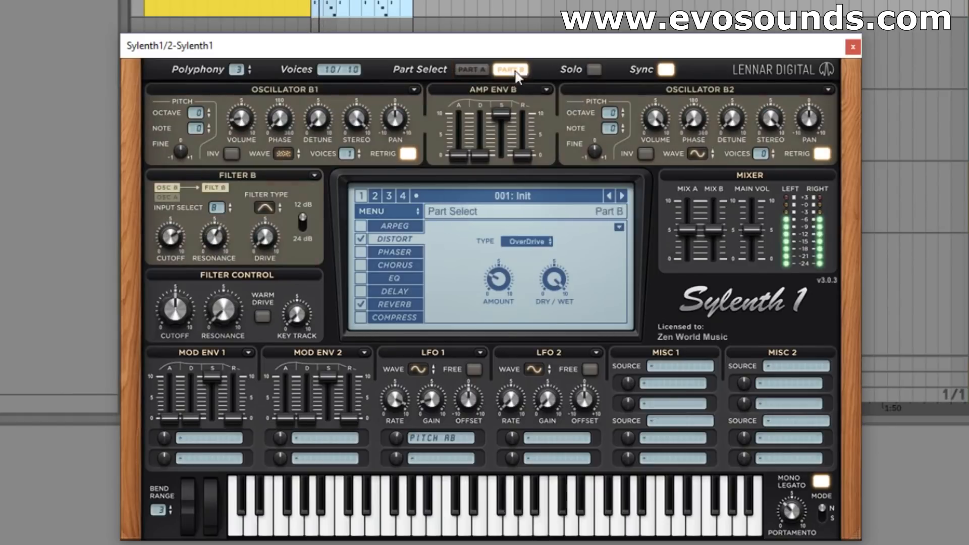
pyautogui.moveTo(709, 241); pyautogui.dragTo(707, 277)
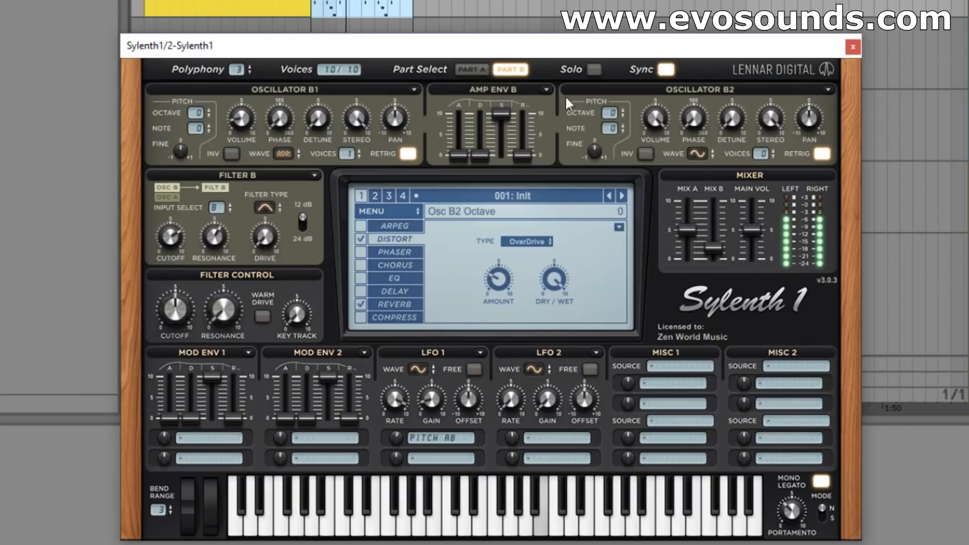
# In Part A, set oscillator A2's octave to +1 and reduce the Mix B level to about 1
pyautogui.click(473, 70)
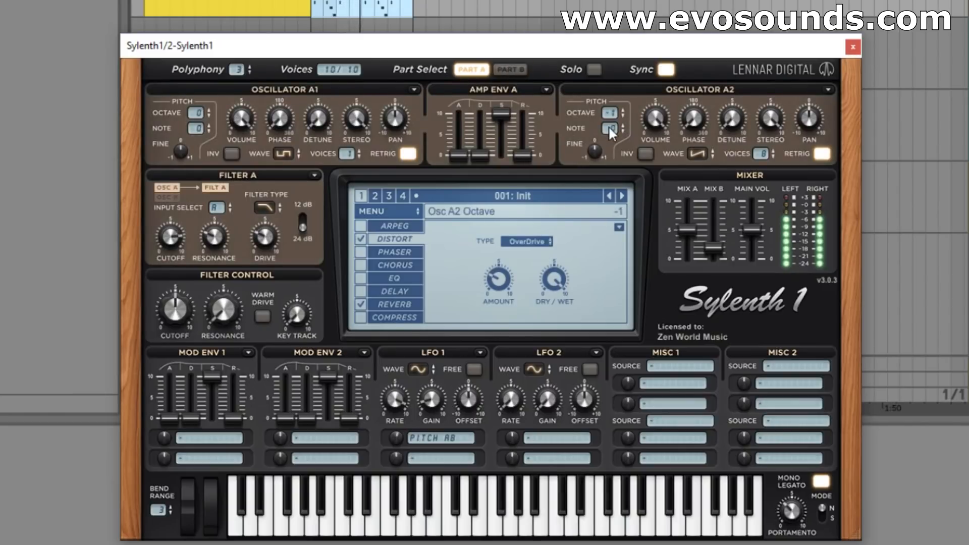
pyautogui.moveTo(201, 113); pyautogui.dragTo(202, 110)
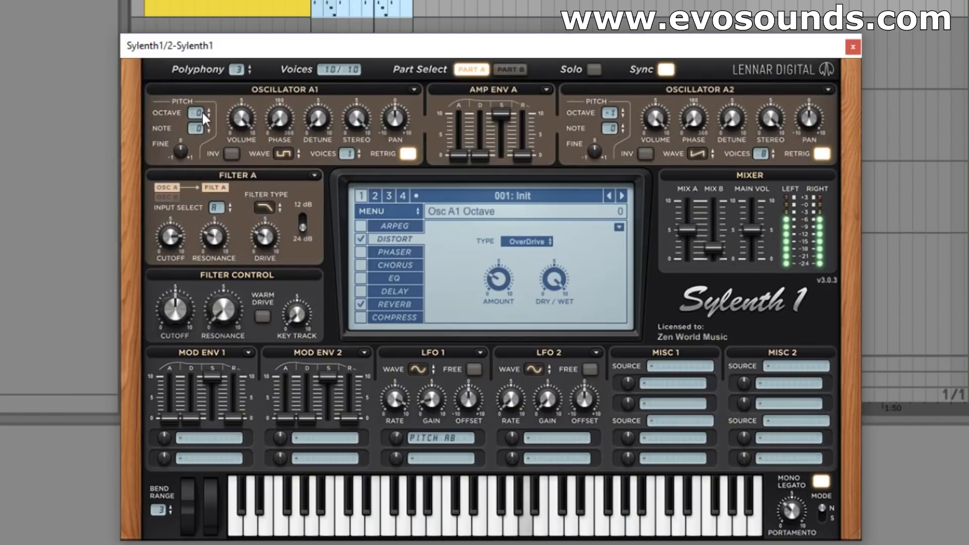
pyautogui.moveTo(611, 112); pyautogui.dragTo(625, 93)
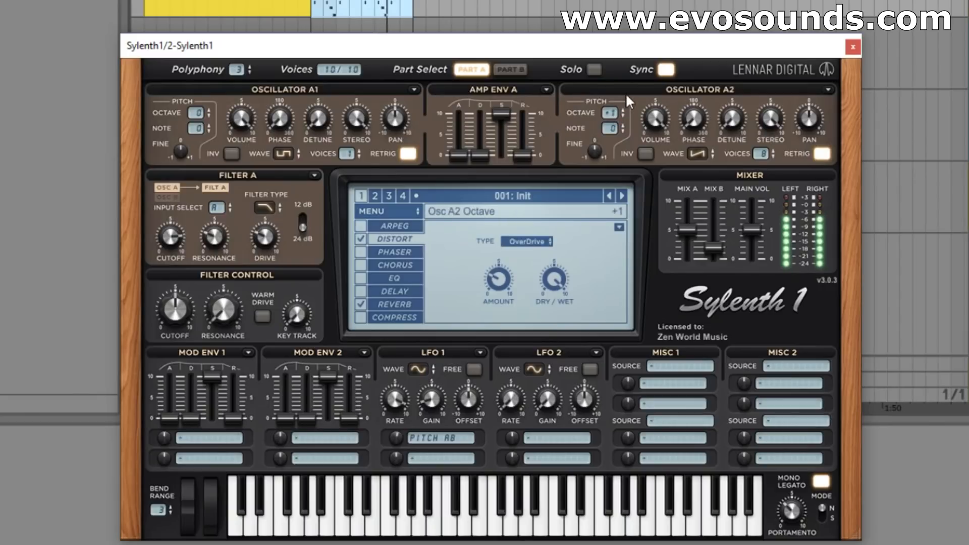
pyautogui.moveTo(704, 244); pyautogui.dragTo(711, 263)
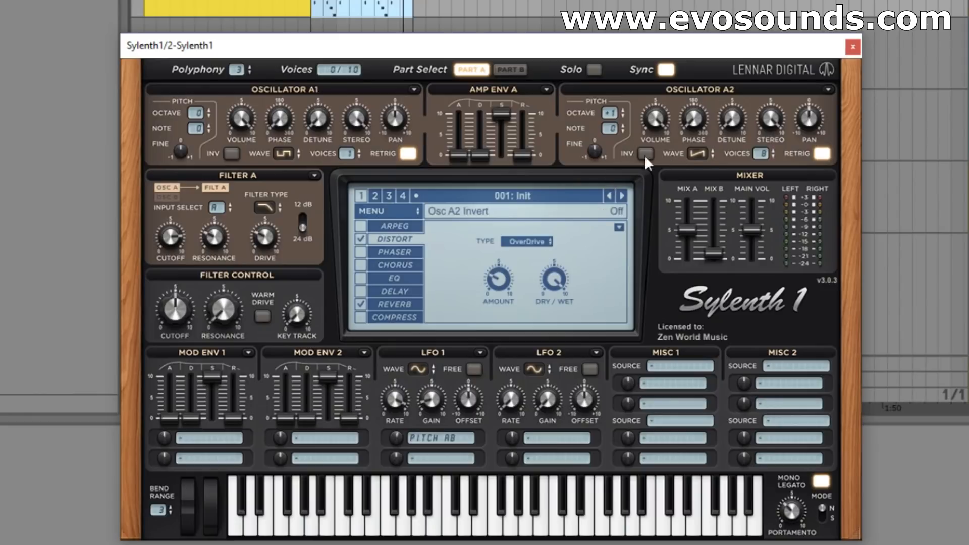
# Try the Half Pulse and Quarter Pulse waveforms on oscillator A2 and settle on TriSaw
pyautogui.click(698, 155)
pyautogui.click(734, 225)
pyautogui.click(698, 155)
pyautogui.click(737, 238)
pyautogui.click(699, 156)
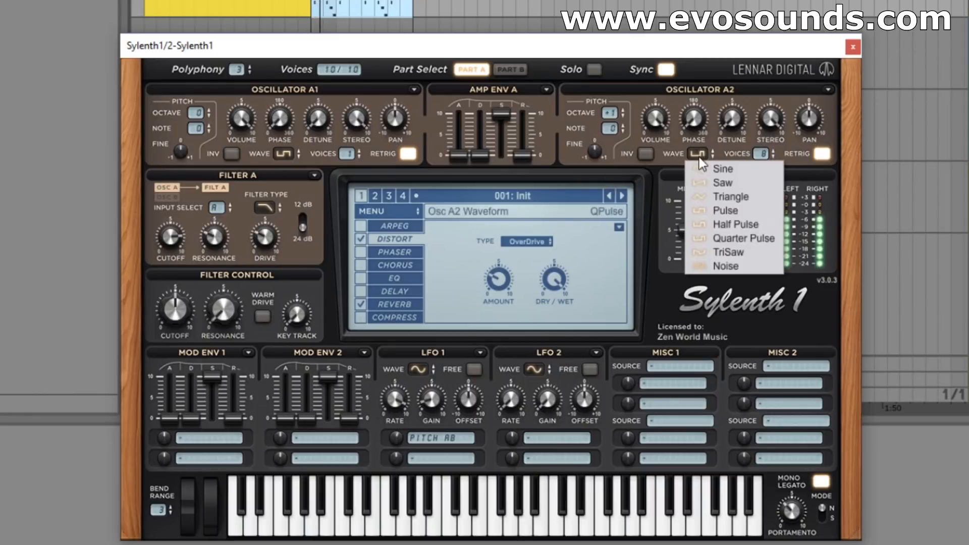
pyautogui.click(727, 252)
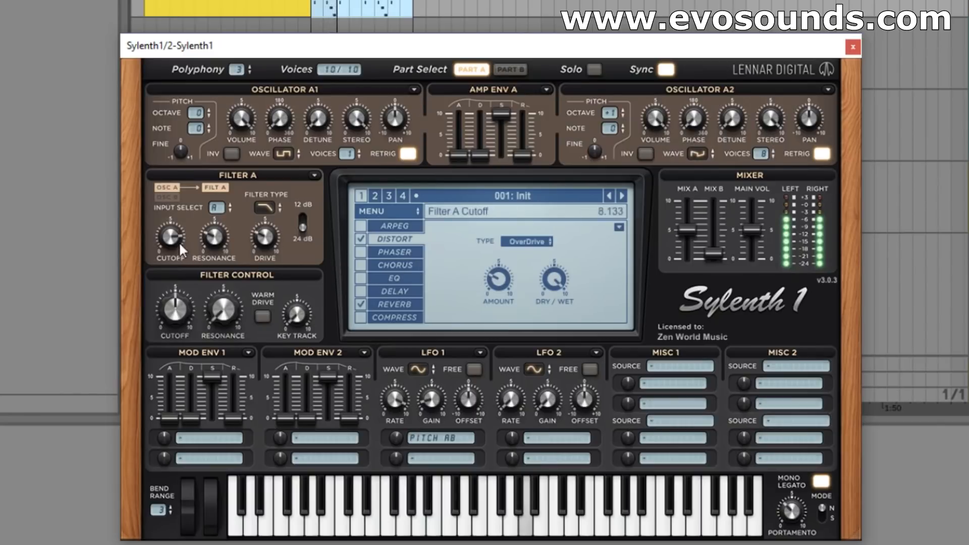
# Switch filter A to the band-pass type and adjust its cutoff
pyautogui.click(265, 207)
pyautogui.click(286, 253)
pyautogui.moveTo(169, 234); pyautogui.dragTo(147, 263)
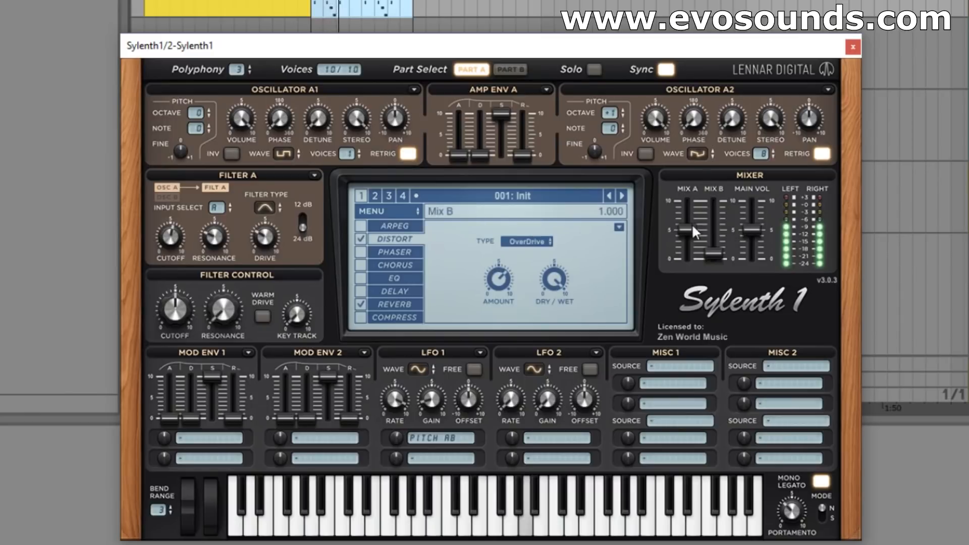
# Raise the Mix A level, set Mix B to about 0.96, and return to Part A
pyautogui.click(511, 70)
pyautogui.moveTo(687, 230); pyautogui.dragTo(692, 220)
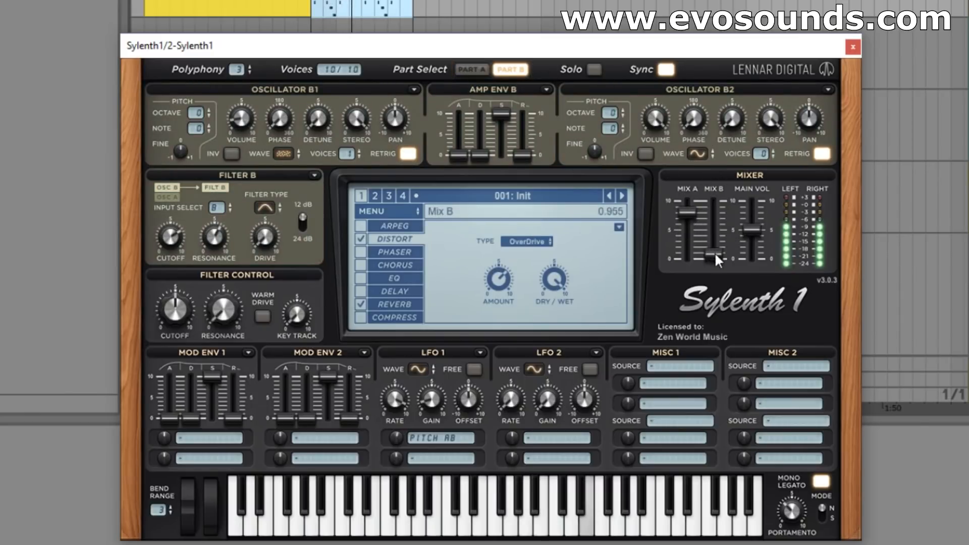
pyautogui.click(473, 70)
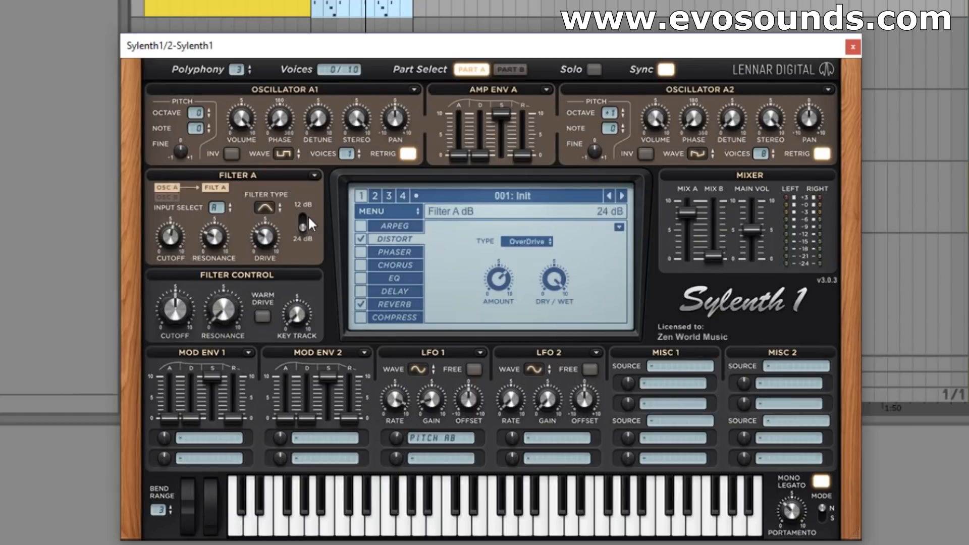
# Assign Mod Env 1 to Pitch A and B with zero sustain, decay about 1.32 and amount about -0.27
pyautogui.click(225, 436)
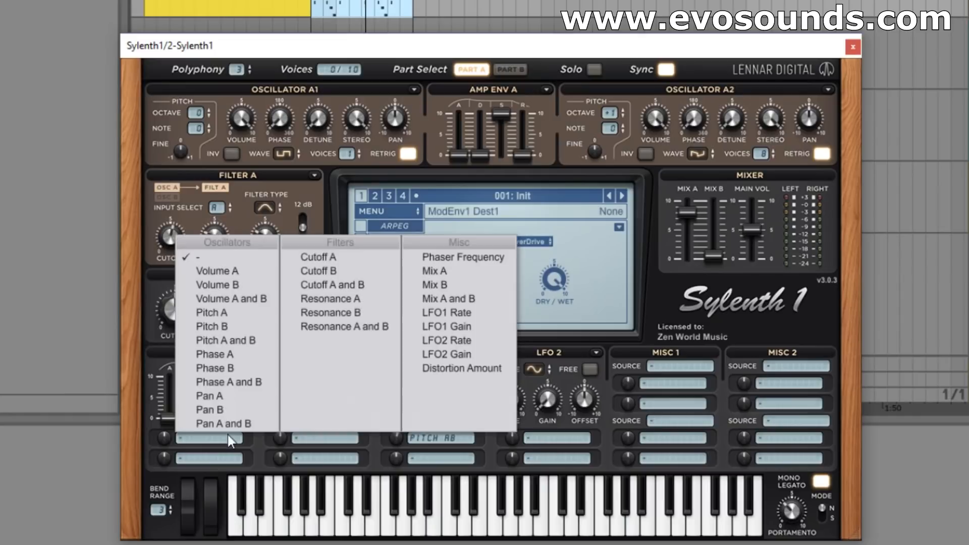
pyautogui.click(262, 342)
pyautogui.moveTo(212, 386); pyautogui.dragTo(180, 425)
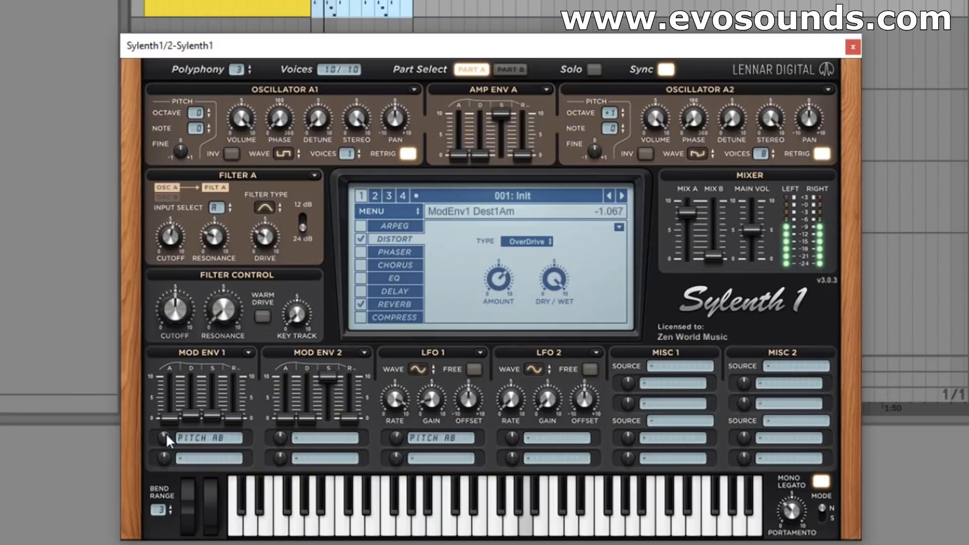
pyautogui.scroll(4, 164, 438)
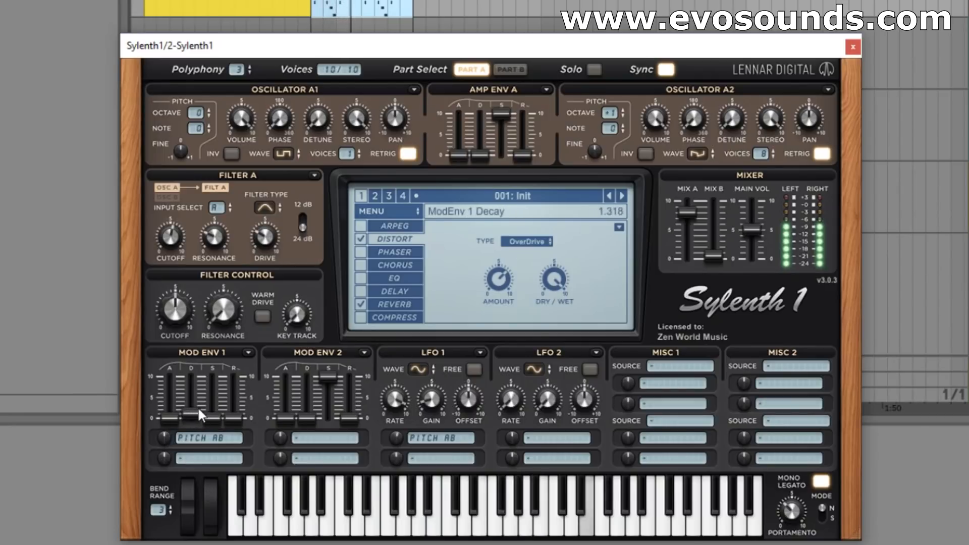
pyautogui.scroll(-1, 163, 435)
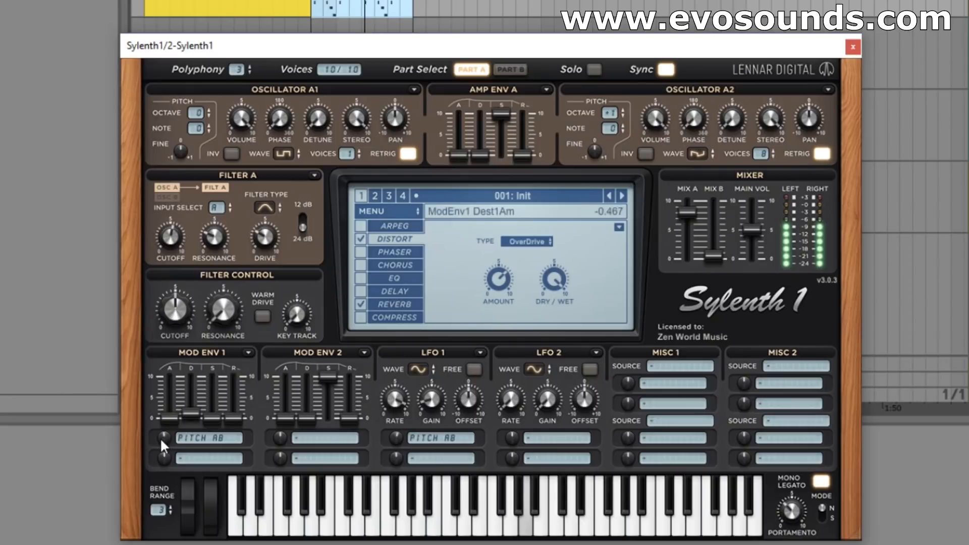
pyautogui.scroll(3, 163, 435)
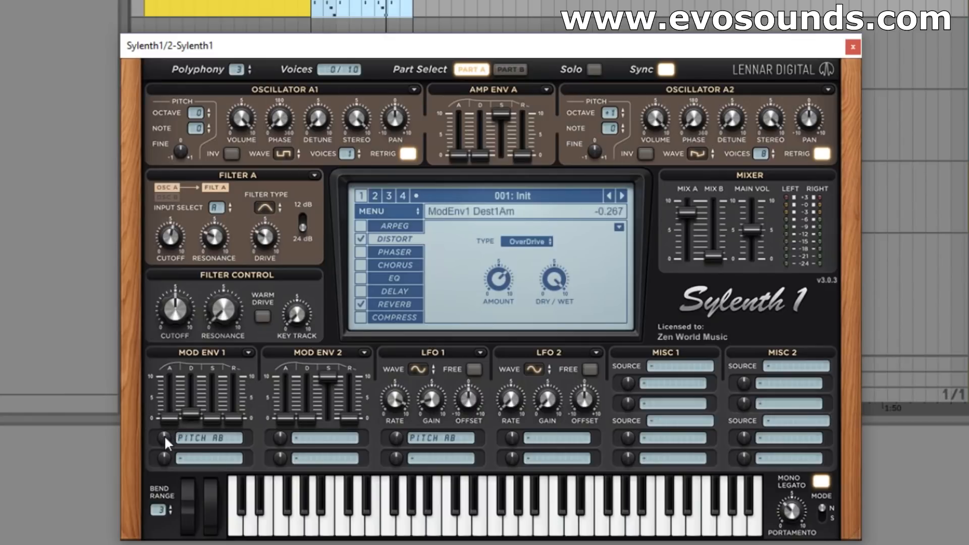
# Enable the chorus effect and set oscillator A1 to 8 voices with retrigger off
pyautogui.click(361, 265)
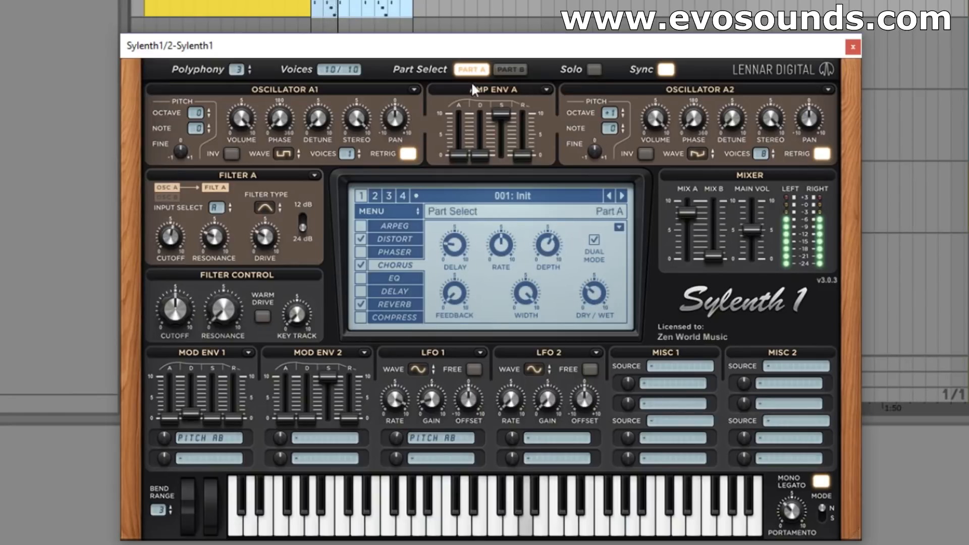
pyautogui.click(408, 154)
pyautogui.scroll(7, 347, 154)
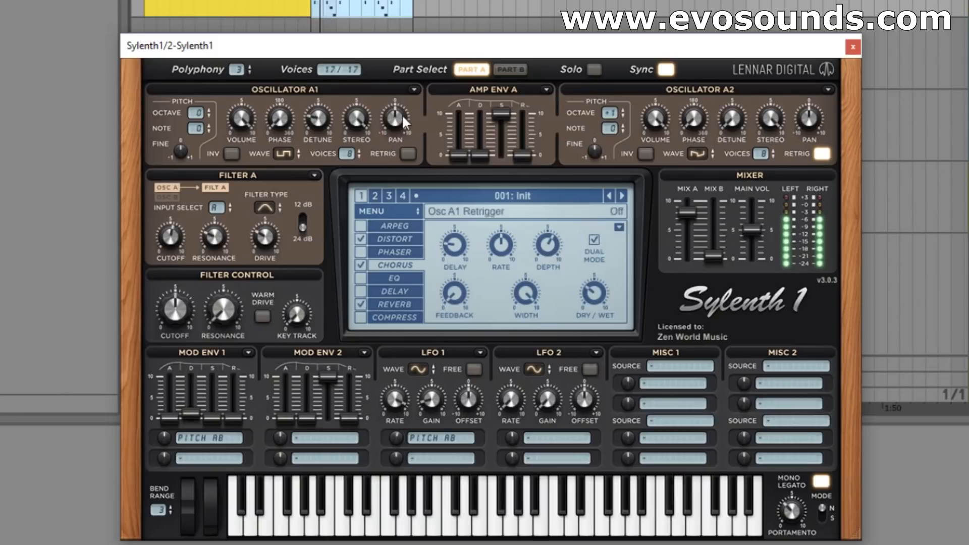
# Set oscillator A2 to the Pulse waveform with retrigger off and detune 1.8
pyautogui.click(699, 154)
pyautogui.click(736, 206)
pyautogui.click(822, 153)
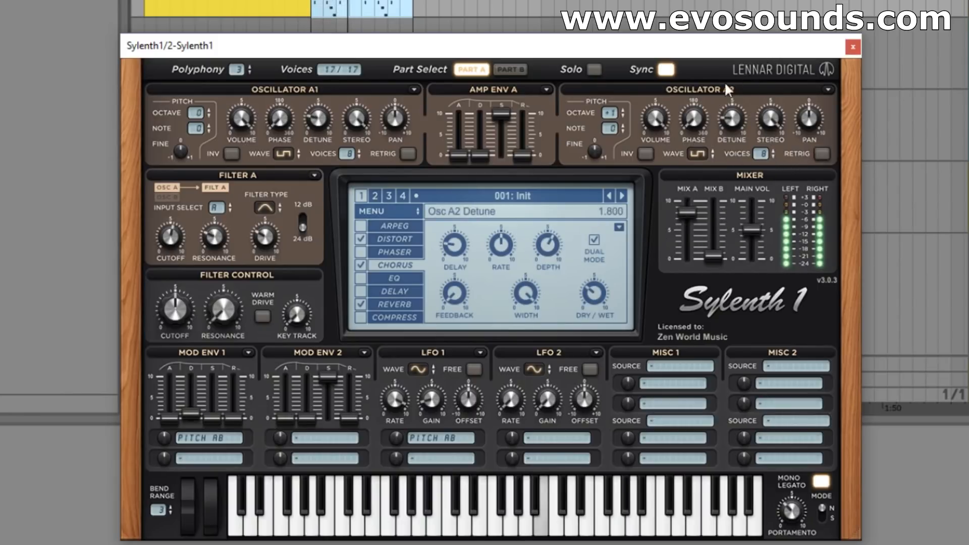
# Readjust the distortion amount and disable the chorus effect
pyautogui.click(402, 238)
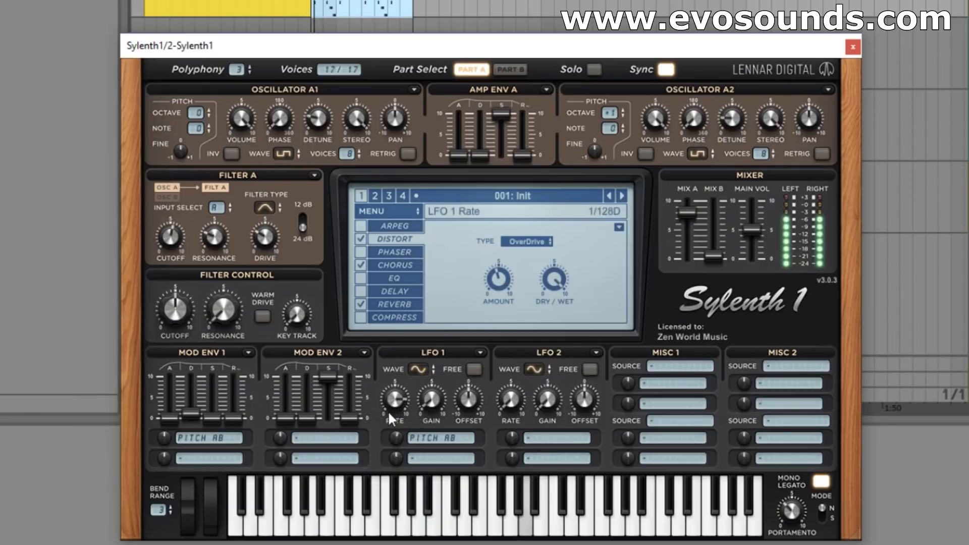
pyautogui.click(365, 268)
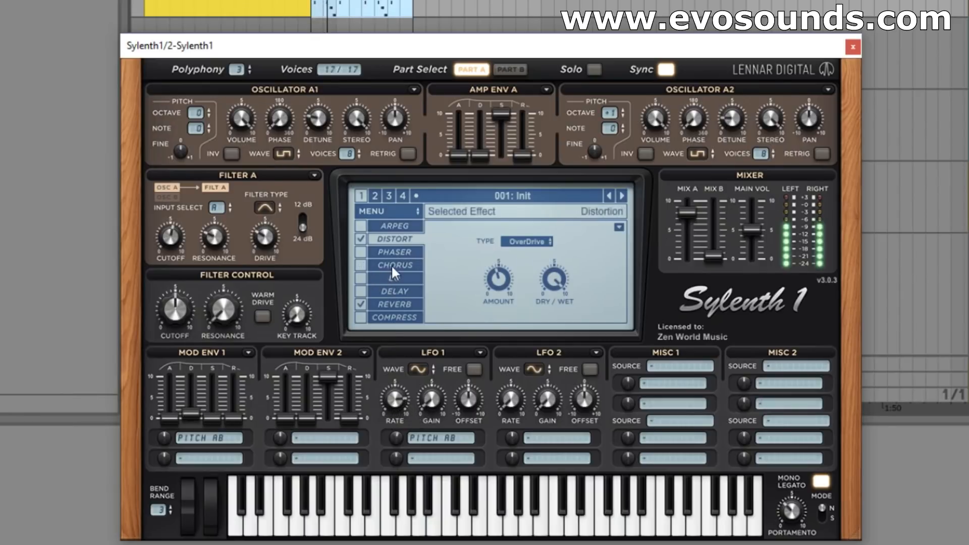
pyautogui.click(392, 265)
# Raise the main volume to about 6.09 and show the reverb settings
pyautogui.moveTo(757, 231); pyautogui.dragTo(765, 207)
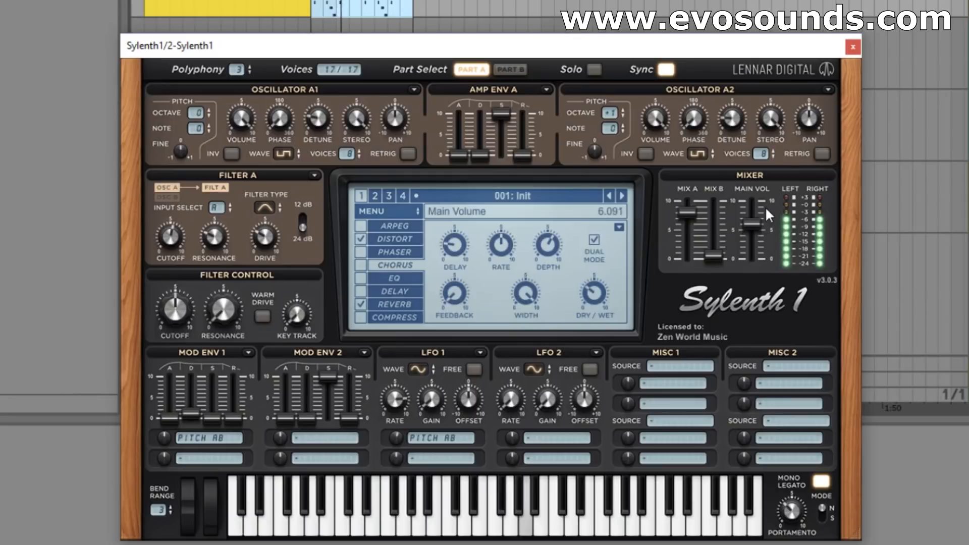
pyautogui.click(684, 367)
pyautogui.click(470, 325)
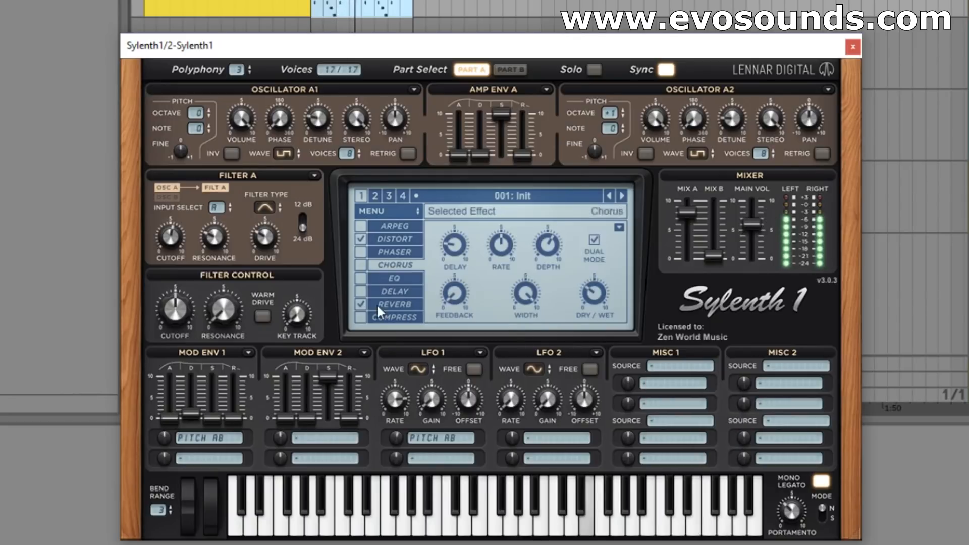
pyautogui.click(391, 303)
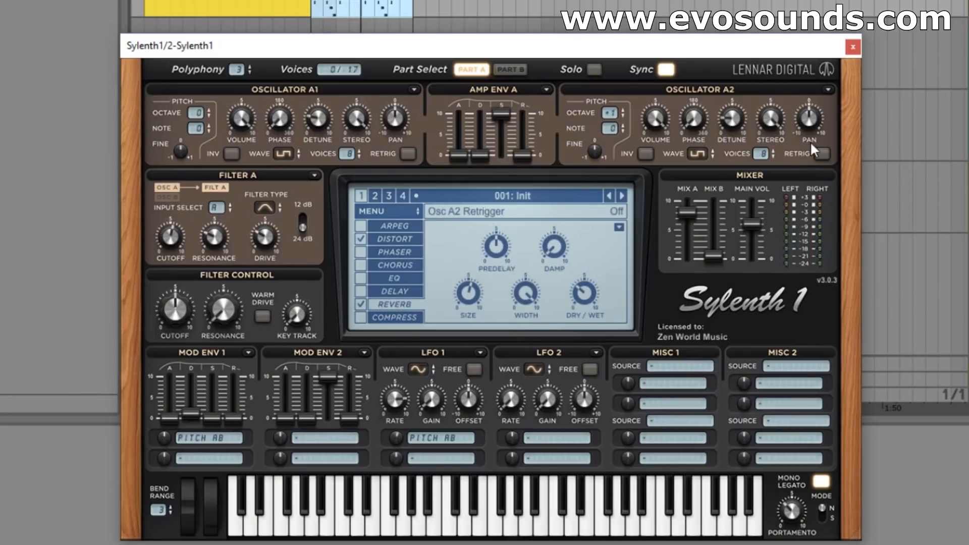